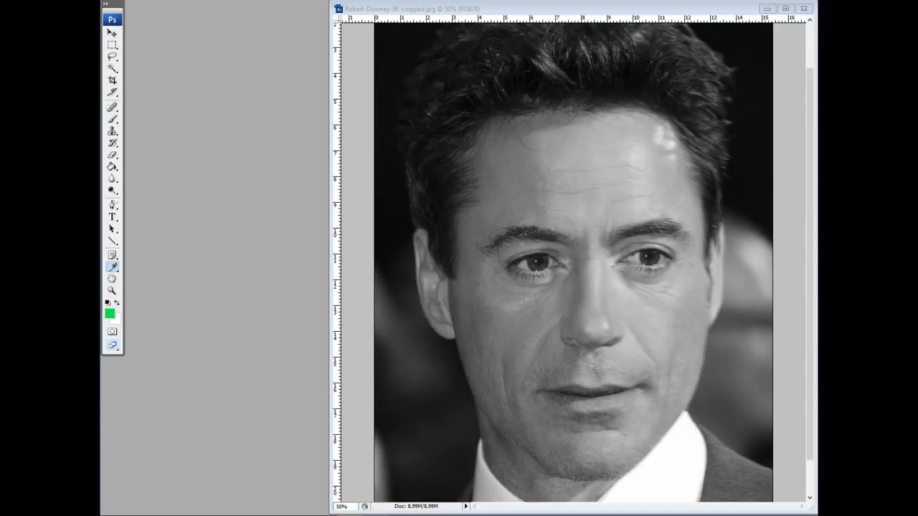
key(alt+Tab)
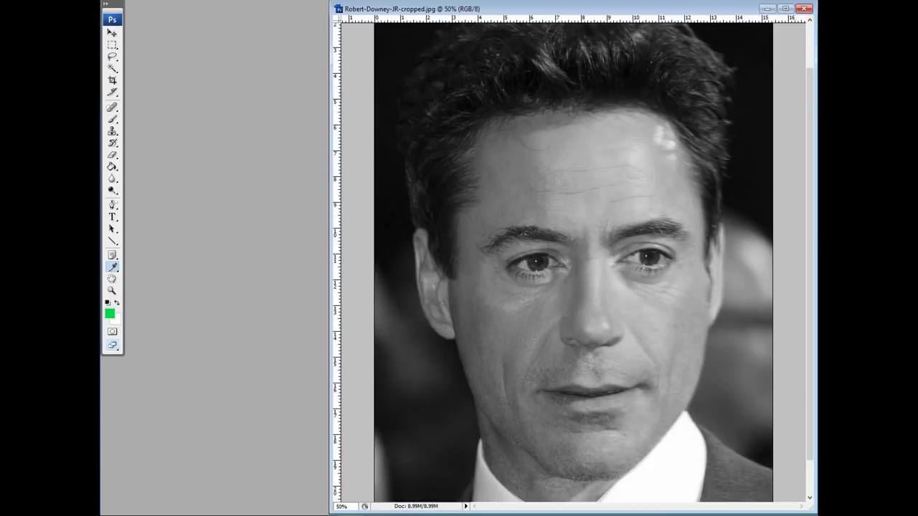
key(alt+i)
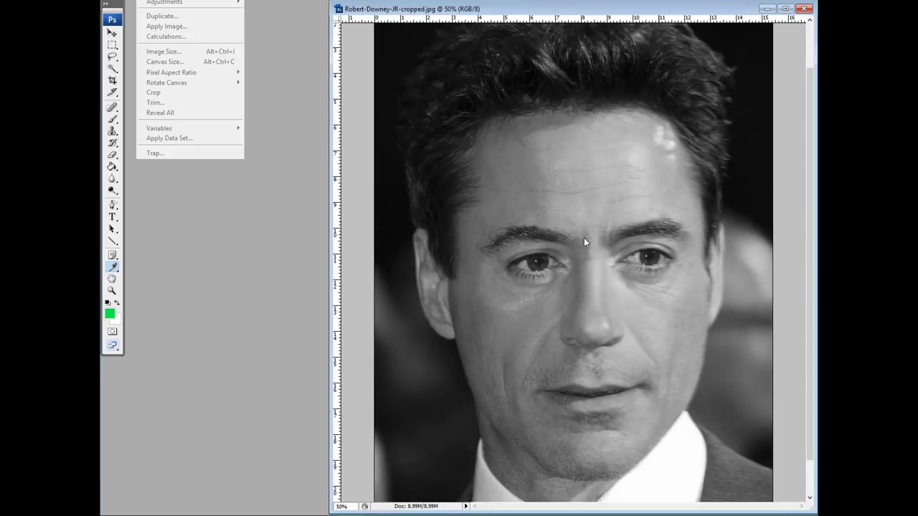
key(Escape)
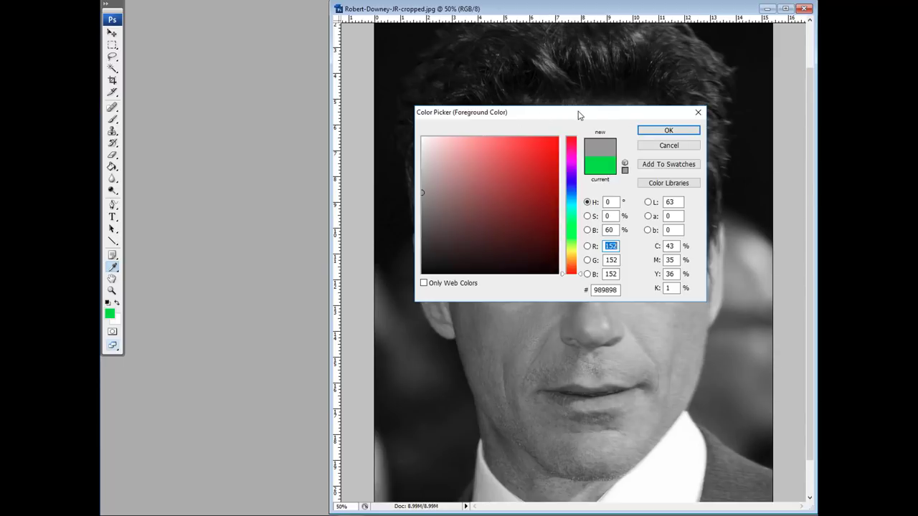
Step: Move the foreground Color Picker clear of the face and sample the grey values of the forehead, dark hair and white shirt collar
drag(580, 115, 687, 317)
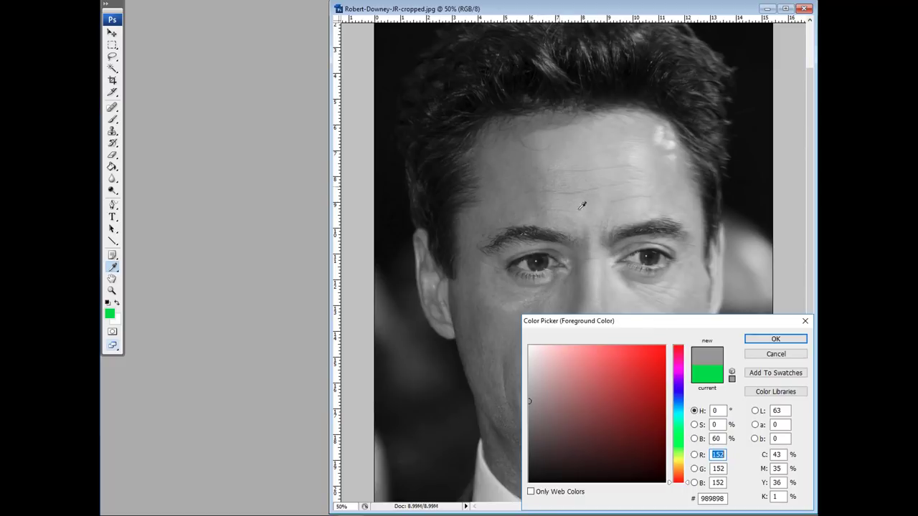
drag(663, 328, 269, 317)
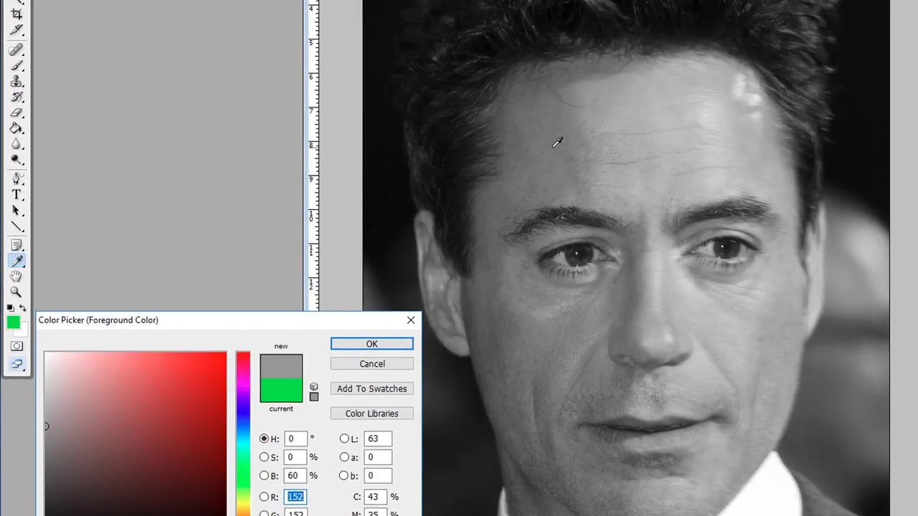
click(552, 138)
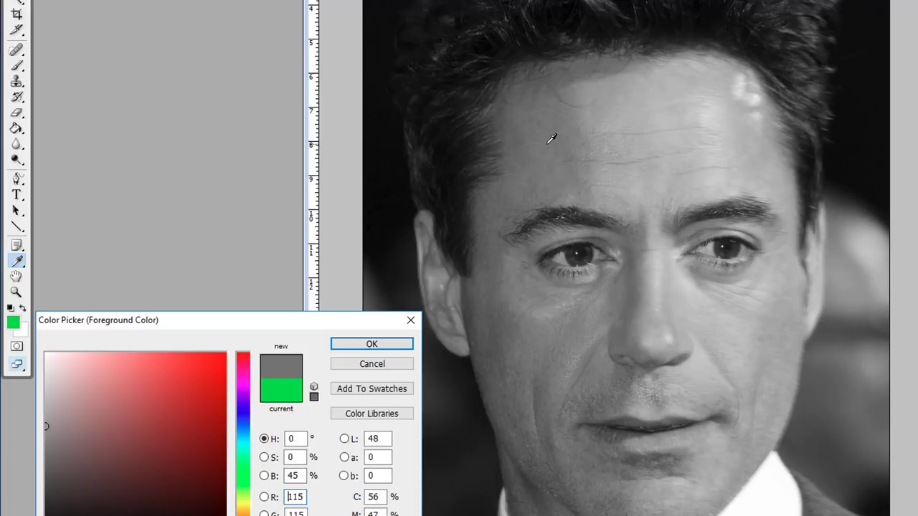
mouse_move(551, 137)
mouse_down()
mouse_move(550, 127)
mouse_move(537, 129)
mouse_move(535, 158)
mouse_move(557, 150)
mouse_move(553, 139)
mouse_move(538, 141)
mouse_up()
drag(538, 141, 569, 10)
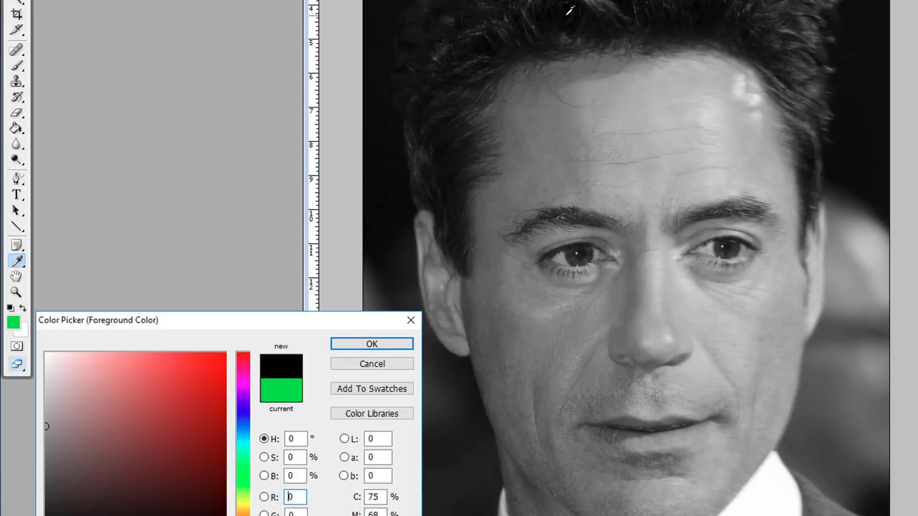
drag(570, 10, 764, 514)
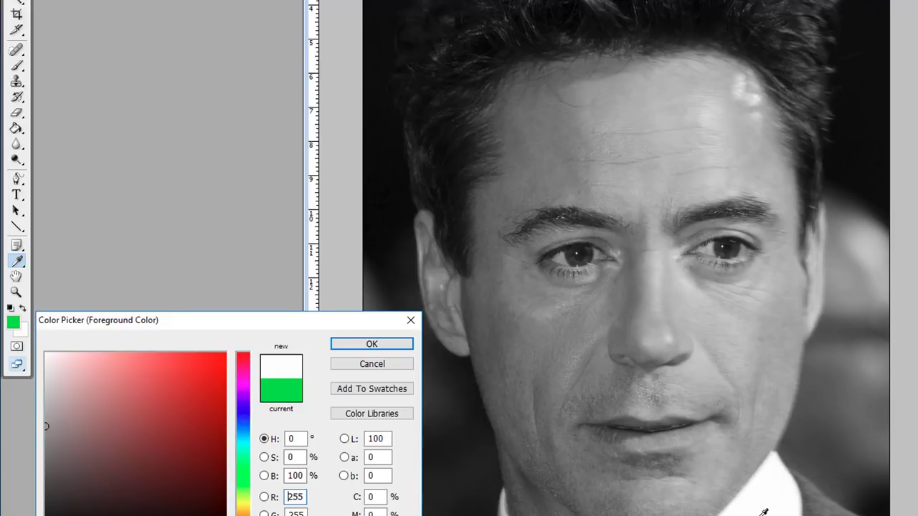
Step: Sample the grey tones along the shaded cheek beside the ear on the darker side of the face
drag(764, 512, 494, 316)
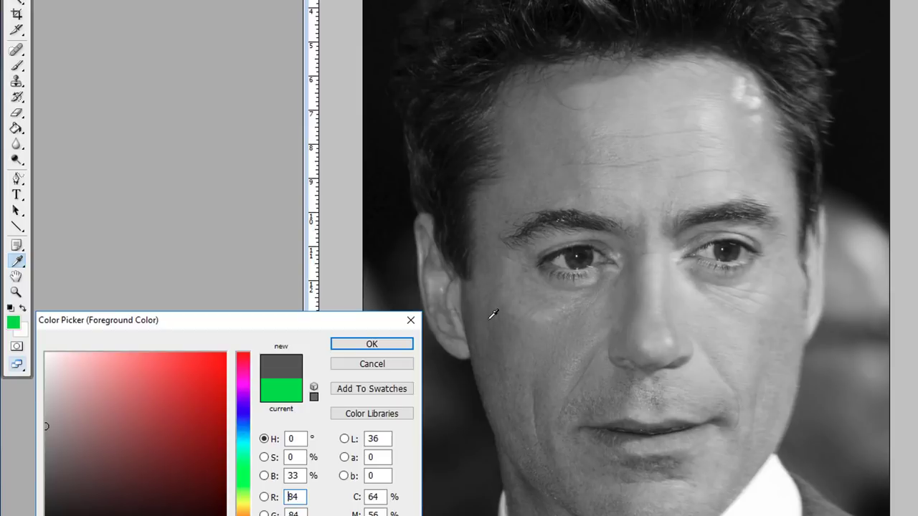
mouse_move(493, 314)
mouse_down()
mouse_move(494, 303)
mouse_move(494, 322)
mouse_up()
mouse_move(487, 319)
mouse_down()
mouse_move(489, 328)
mouse_move(495, 323)
mouse_up()
mouse_move(487, 334)
mouse_down()
mouse_move(493, 349)
mouse_move(493, 309)
mouse_move(493, 324)
mouse_up()
drag(493, 324, 486, 342)
drag(486, 341, 490, 335)
Step: Compare the grey values of the forehead's shaded side and its brighter centre by sampling both areas
drag(490, 334, 535, 142)
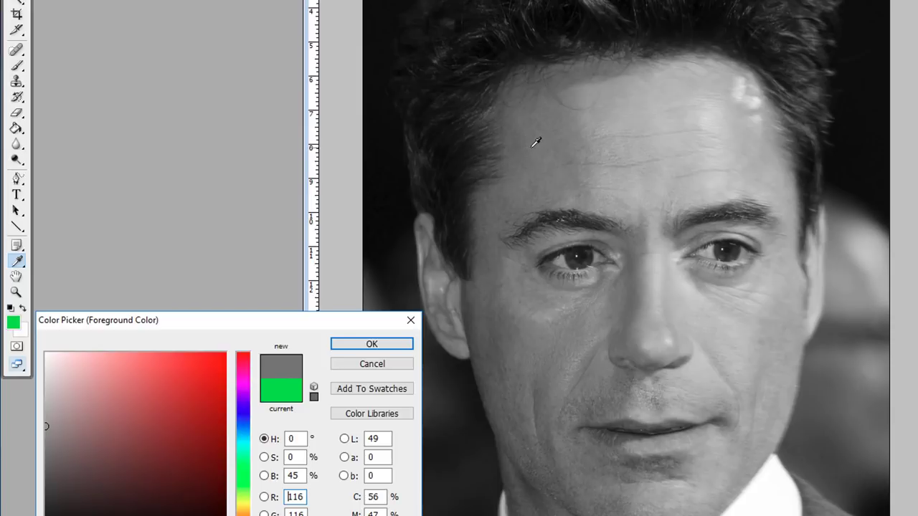
mouse_move(535, 142)
mouse_down()
mouse_move(548, 147)
mouse_move(535, 148)
mouse_move(543, 144)
mouse_move(529, 272)
mouse_move(498, 352)
mouse_move(506, 328)
mouse_move(514, 349)
mouse_move(510, 328)
mouse_move(507, 352)
mouse_move(518, 122)
mouse_move(550, 154)
mouse_move(533, 146)
mouse_move(508, 209)
mouse_move(488, 371)
mouse_move(502, 348)
mouse_move(503, 210)
mouse_move(502, 345)
mouse_move(498, 320)
mouse_move(492, 344)
mouse_move(500, 323)
mouse_move(522, 396)
mouse_move(492, 322)
mouse_move(528, 107)
mouse_move(534, 140)
mouse_up()
click(540, 140)
drag(542, 138, 697, 156)
click(692, 148)
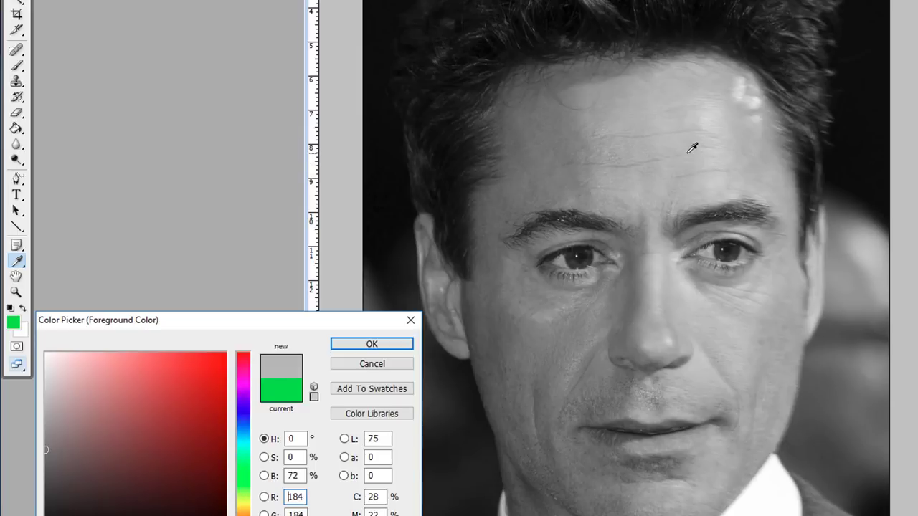
click(671, 148)
Step: Sample from the forehead down to the shaded cheek, then the iris and eyebrow on the darker side of the face
drag(641, 150, 485, 268)
drag(485, 308, 584, 253)
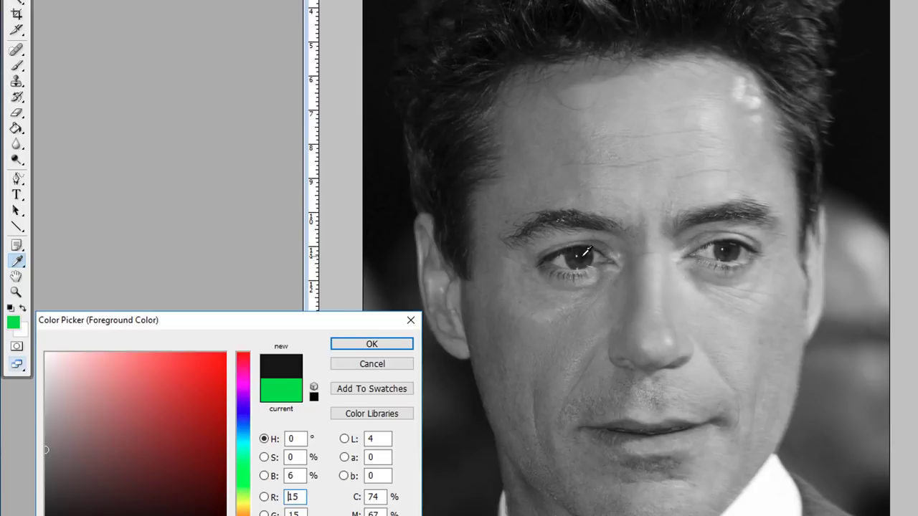
drag(584, 254, 584, 254)
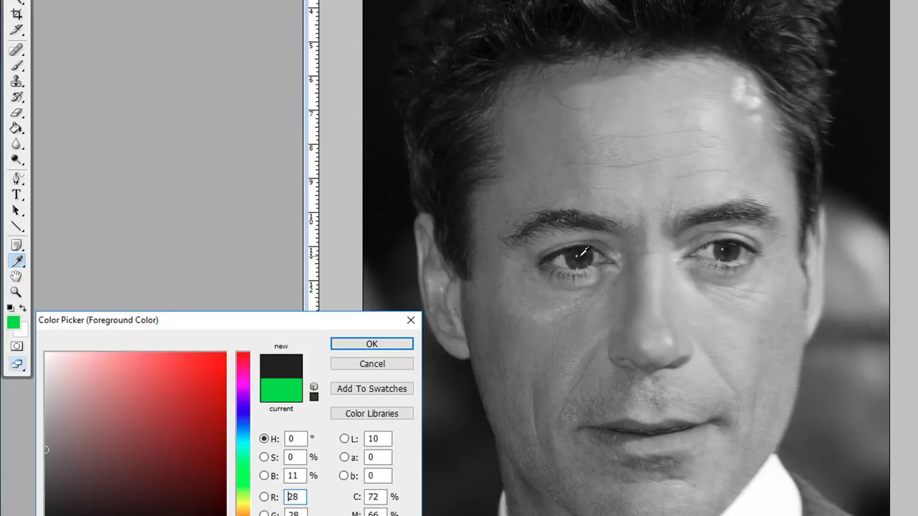
drag(584, 254, 580, 215)
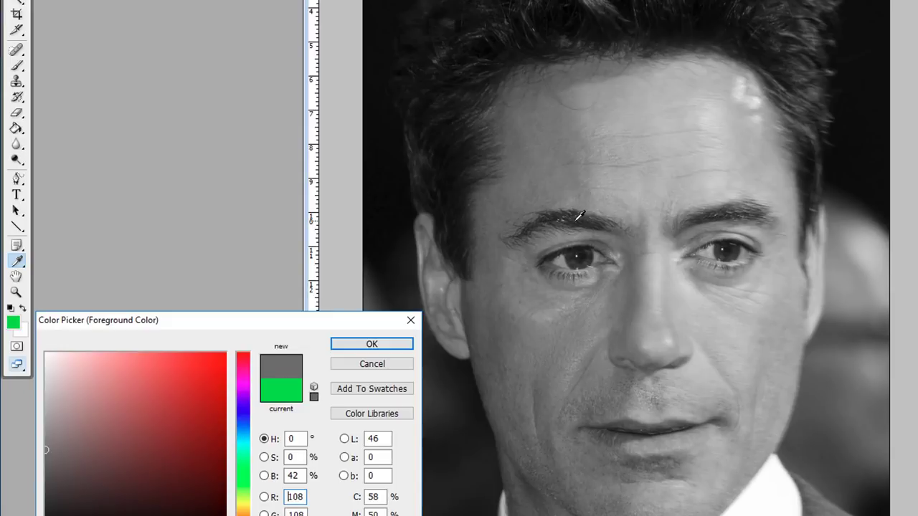
Step: Sample the grey values along the eyebrow's outer end, the side of the nose, the brighter cheek and the mouth corner
drag(580, 215, 530, 233)
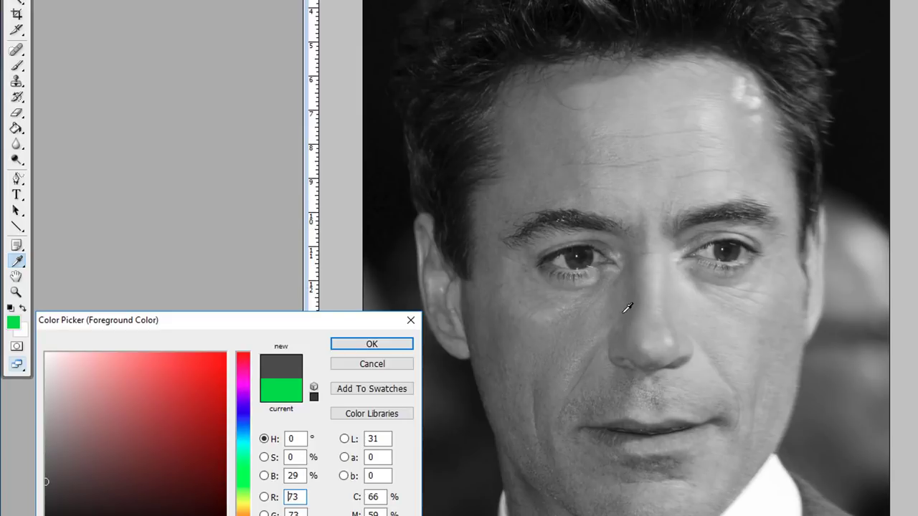
drag(642, 297, 778, 328)
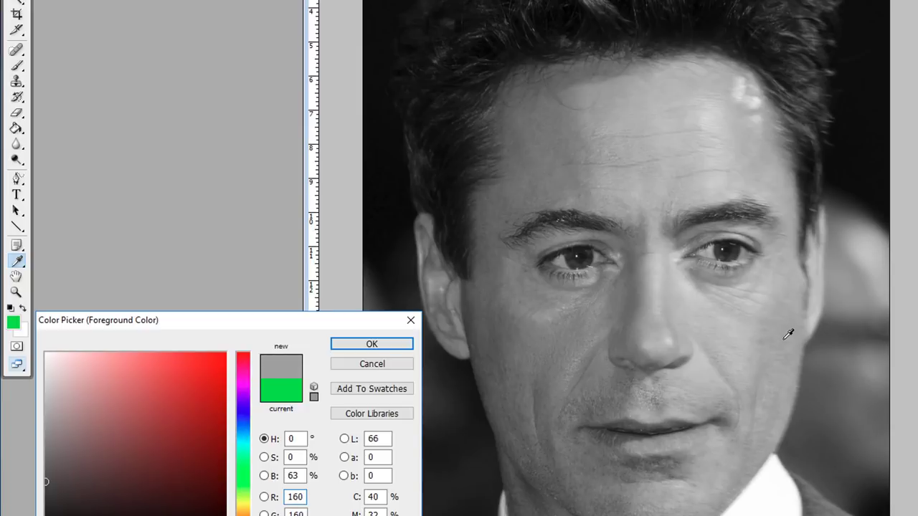
drag(790, 335, 558, 201)
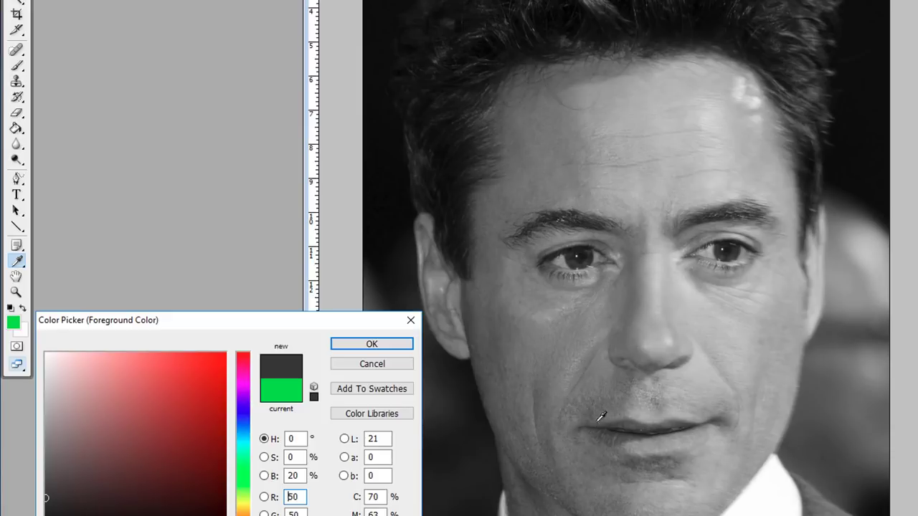
Step: Sample the grey value of the shadowed side of the nose just above the nostril
click(636, 338)
drag(635, 338, 635, 339)
click(635, 338)
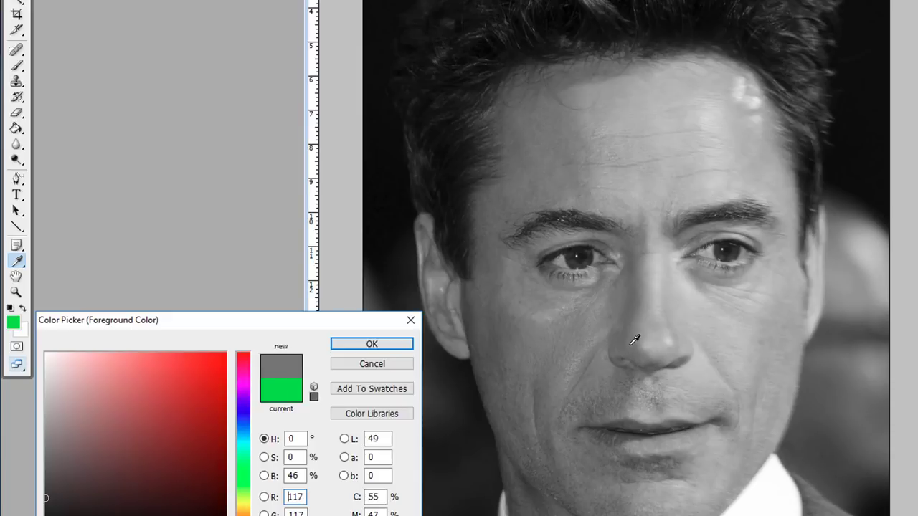
click(636, 339)
drag(636, 339, 635, 344)
Step: Sample the lit side and tip of the nose to compare the highlight with the surrounding tones
drag(635, 344, 679, 343)
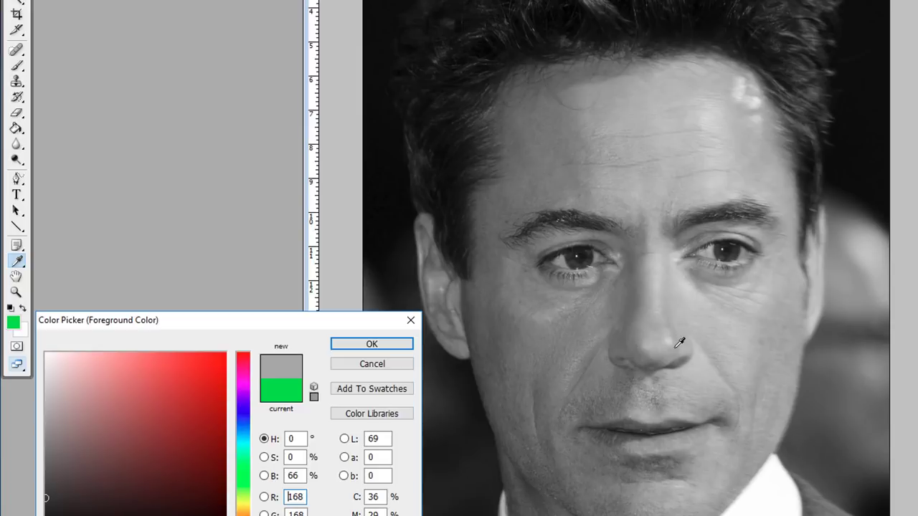
drag(679, 344, 690, 345)
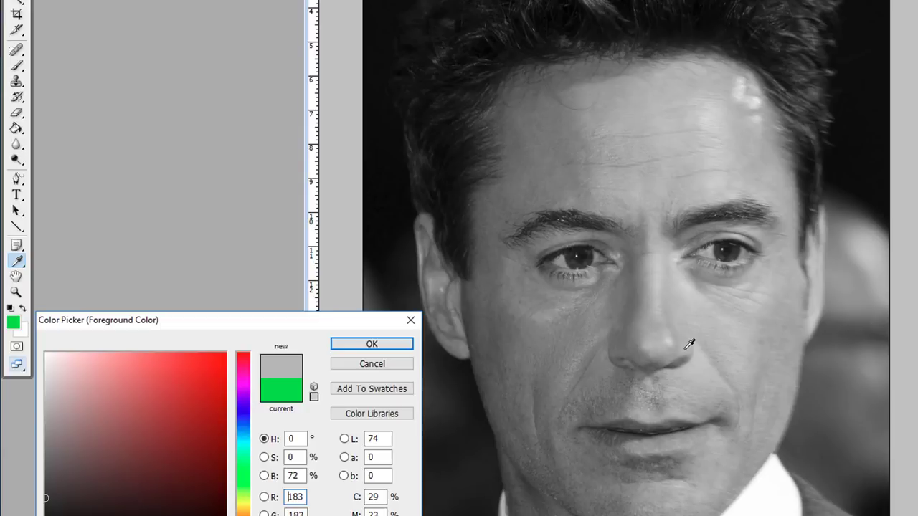
drag(689, 345, 675, 336)
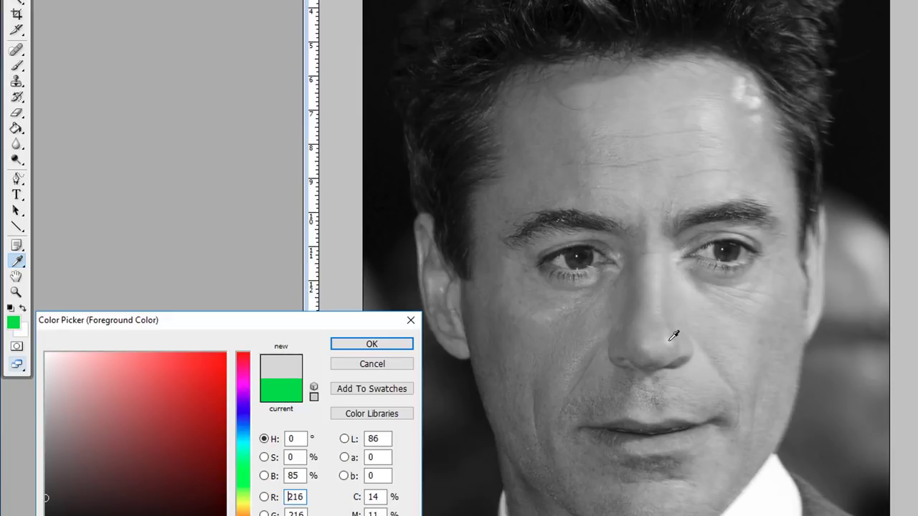
drag(674, 336, 650, 342)
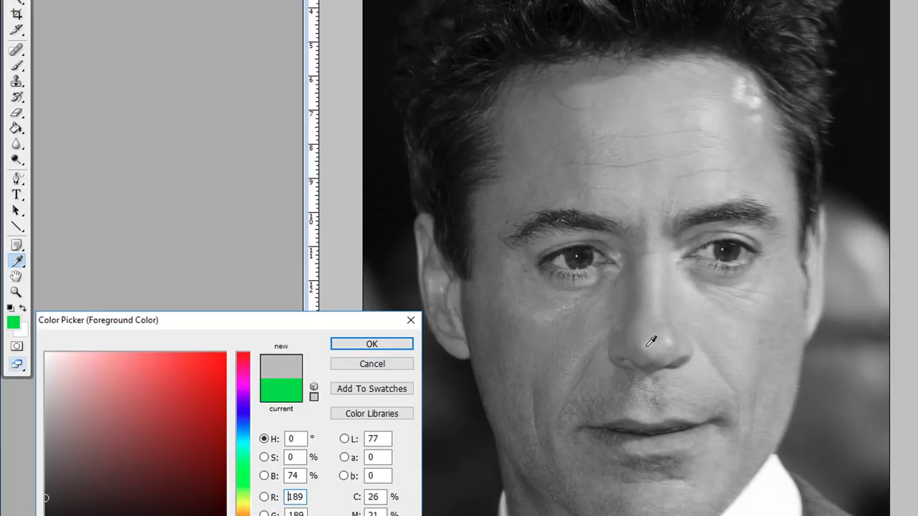
drag(651, 342, 676, 334)
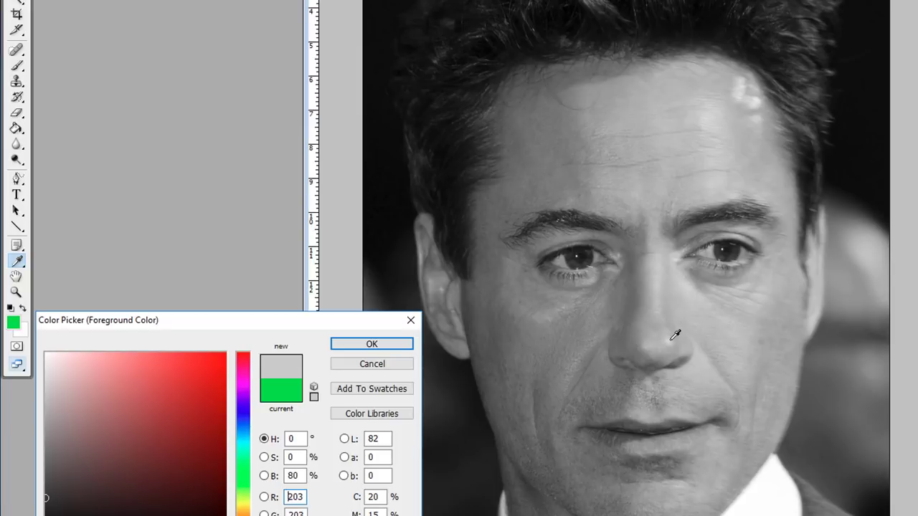
Step: Sample the nose bridge and the white of the eye on the brighter side of the face
drag(675, 335, 661, 280)
drag(661, 280, 712, 246)
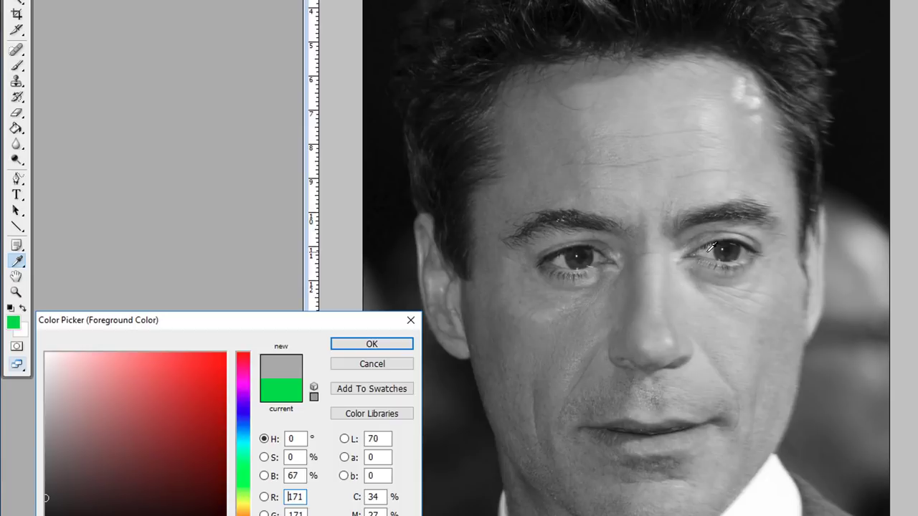
mouse_move(712, 246)
mouse_down()
mouse_move(667, 199)
mouse_move(660, 156)
mouse_move(644, 137)
mouse_move(648, 173)
mouse_move(705, 256)
mouse_move(713, 250)
mouse_move(655, 155)
mouse_move(712, 248)
mouse_up()
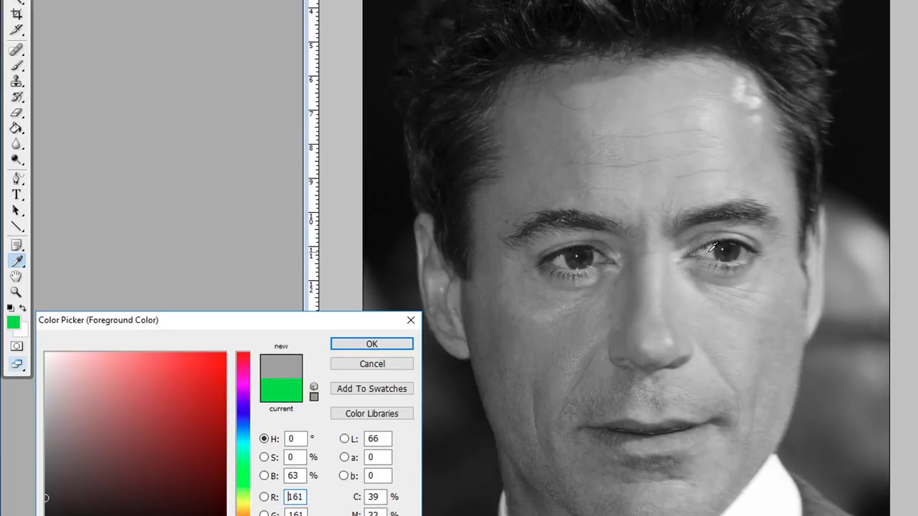